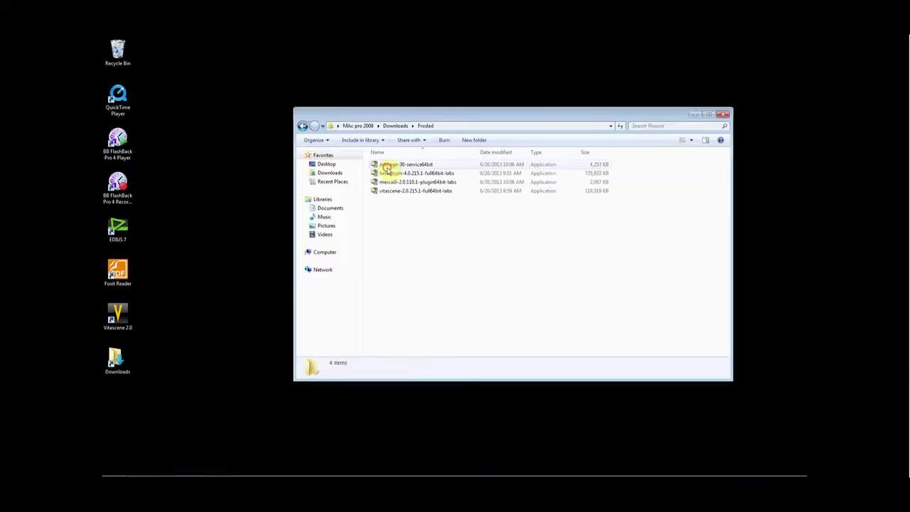
Step: Select the mercalli-2.0.110.1-plugin64bit-labs installer in the Downloads > Prodad folder
{"action": "left_click", "coordinate": [388, 182]}
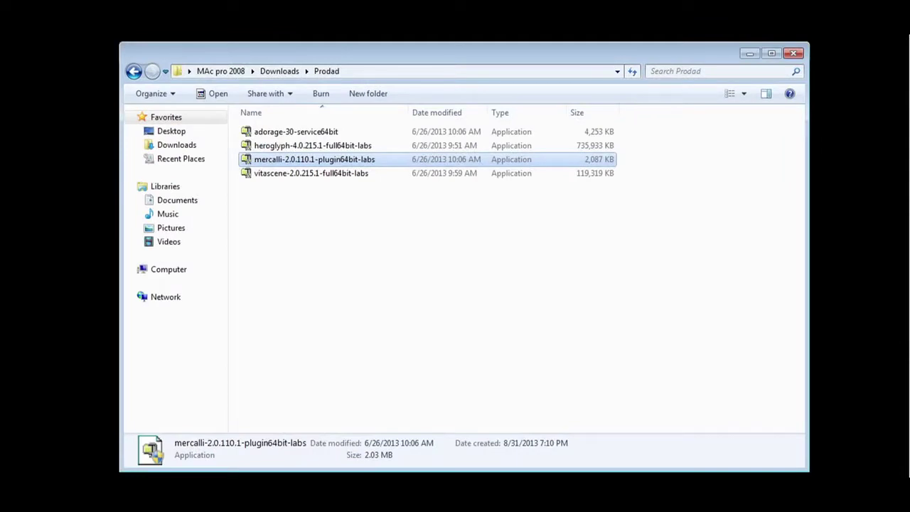
Step: Launch the Mercalli installer and paste the serial number to continue with the full version
{"action": "key", "text": "Return"}
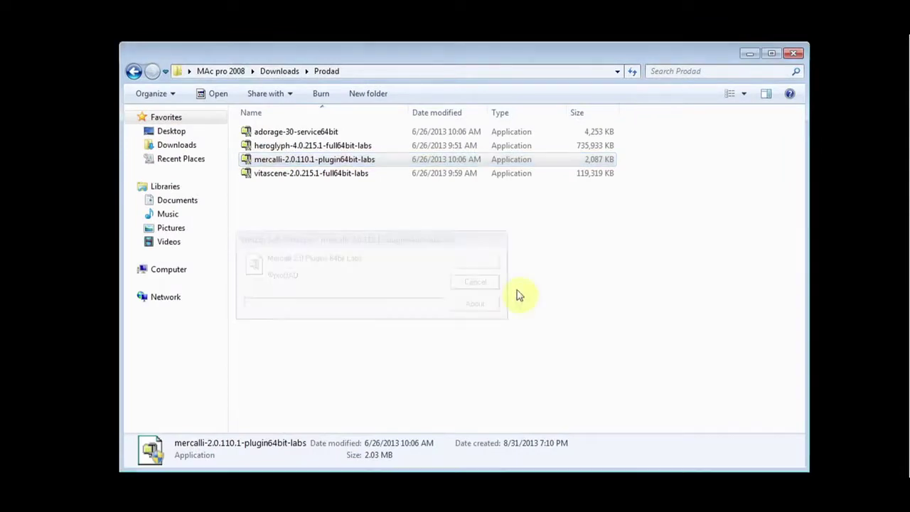
{"action": "left_click", "coordinate": [794, 54]}
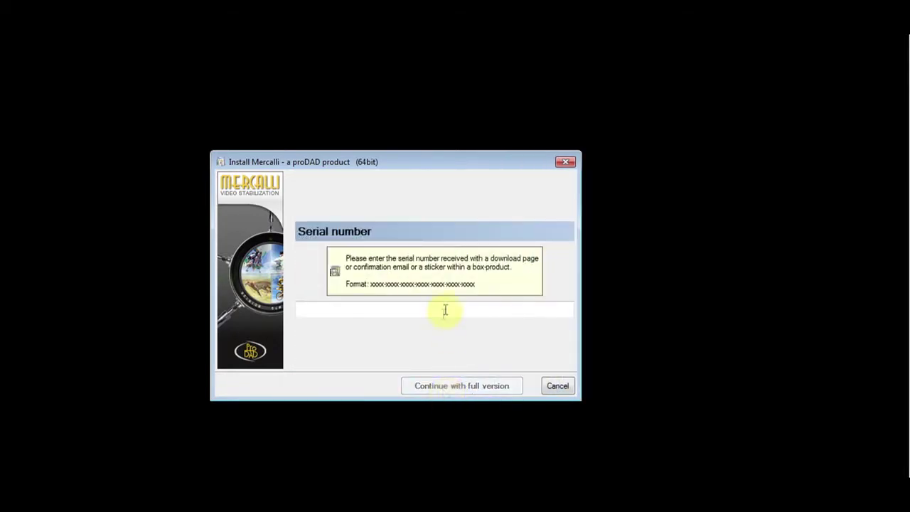
{"action": "right_click", "coordinate": [446, 308]}
{"action": "left_click", "coordinate": [478, 364]}
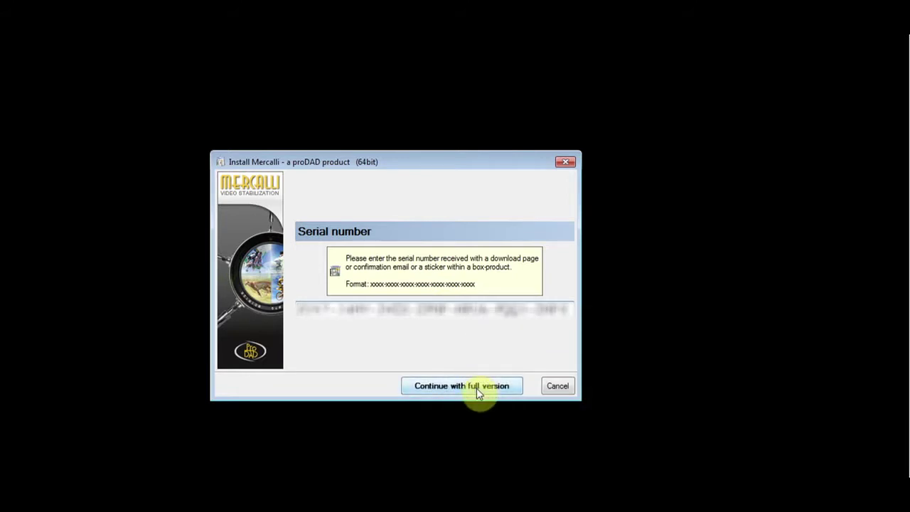
{"action": "left_click", "coordinate": [478, 388]}
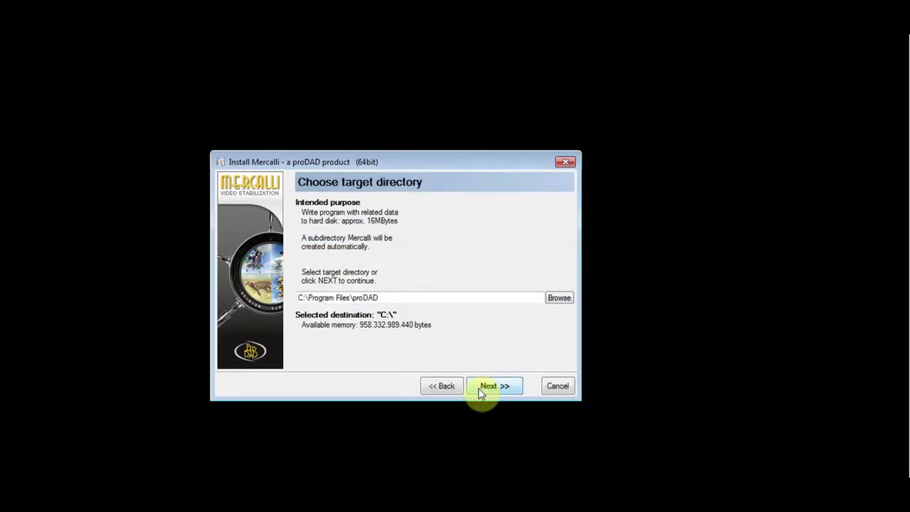
Step: Install into C:\Program Files\proDAD with the Edius 7.0 plug-in, then finish and close
{"action": "left_click", "coordinate": [497, 388]}
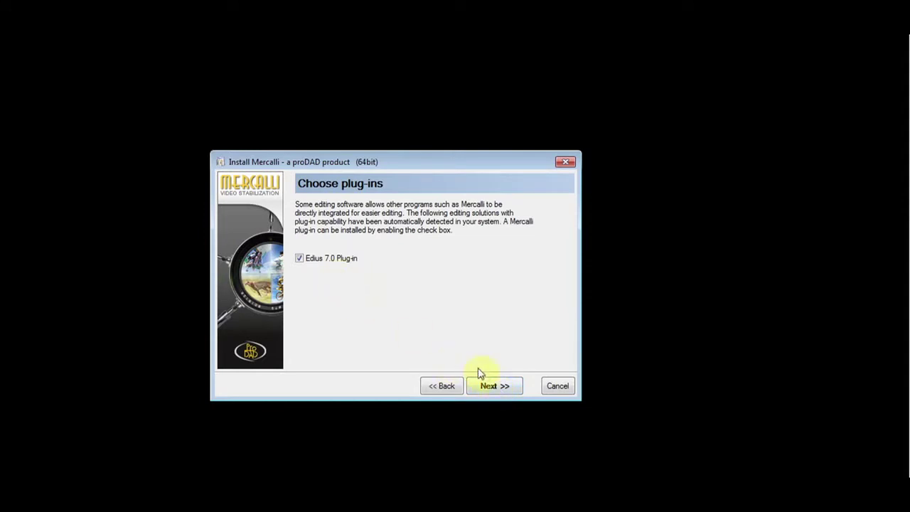
{"action": "left_click", "coordinate": [494, 386]}
{"action": "left_click", "coordinate": [498, 391]}
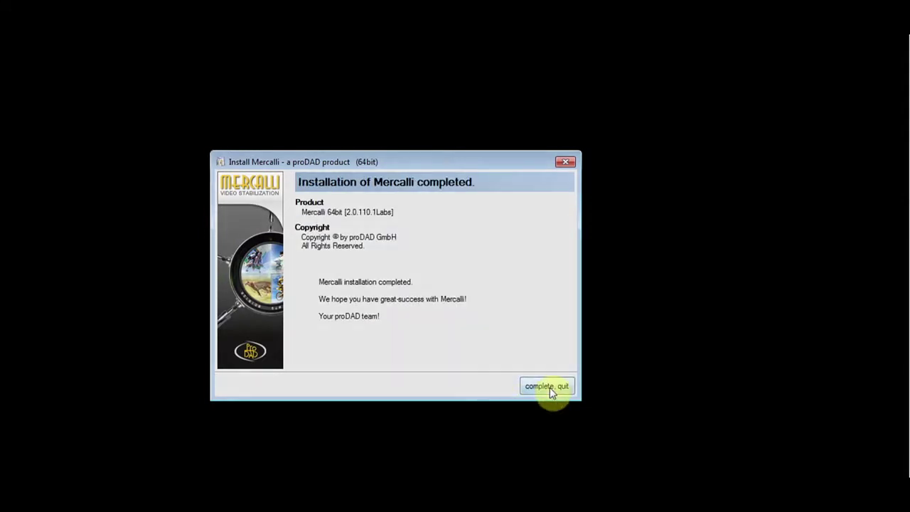
{"action": "left_click", "coordinate": [549, 388]}
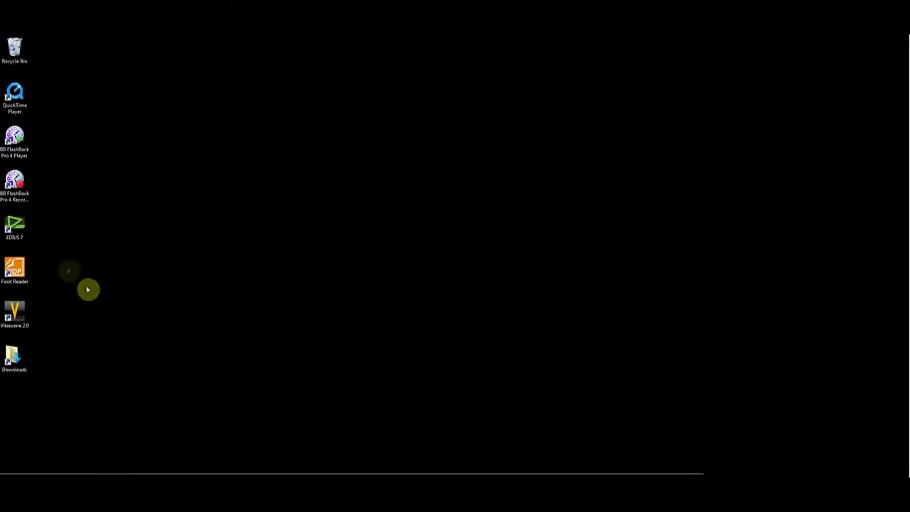
Step: Launch EDIUS 7, open the Tutorial 1 project, and expand proDAD to show Mercalli 2.0
{"action": "double_click", "coordinate": [20, 229]}
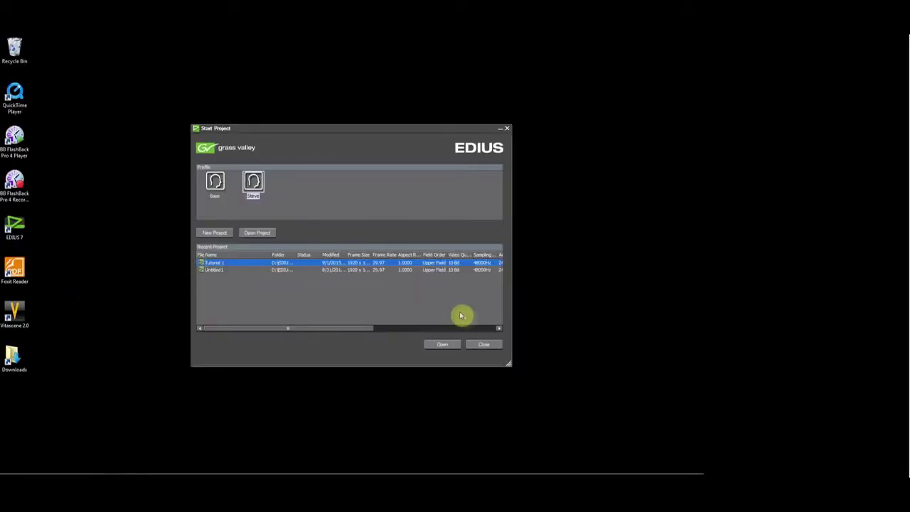
{"action": "left_click", "coordinate": [448, 344]}
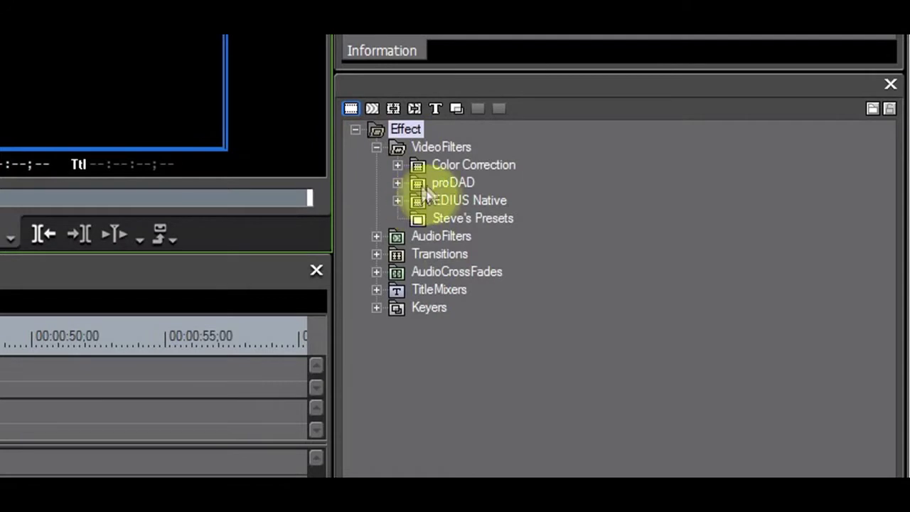
{"action": "left_click", "coordinate": [398, 182]}
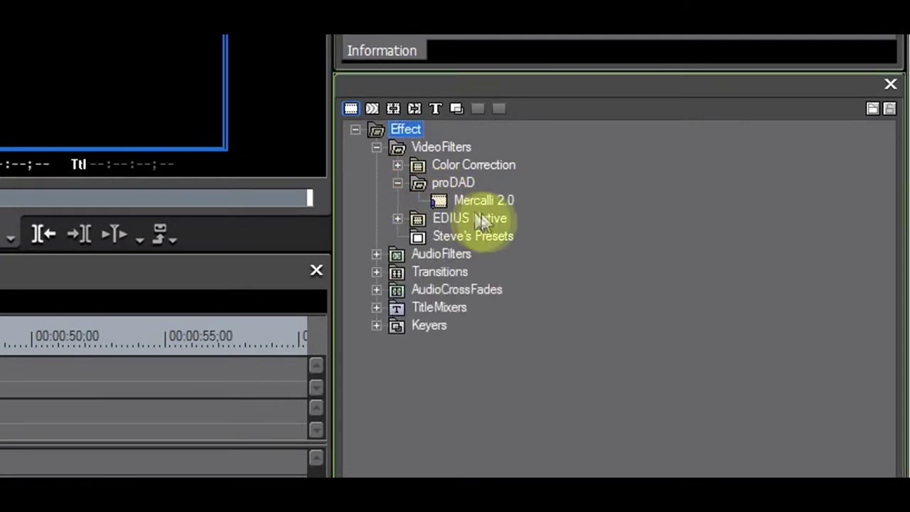
{"action": "mouse_move", "coordinate": [473, 201]}
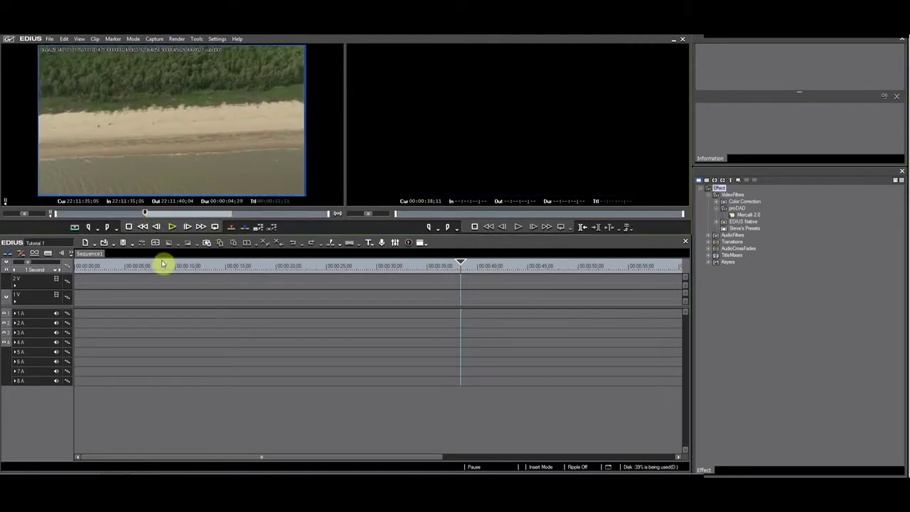
Step: Overwrite the aerial beach clip onto Sequence1's start and play it from the first frame
{"action": "left_click", "coordinate": [81, 264]}
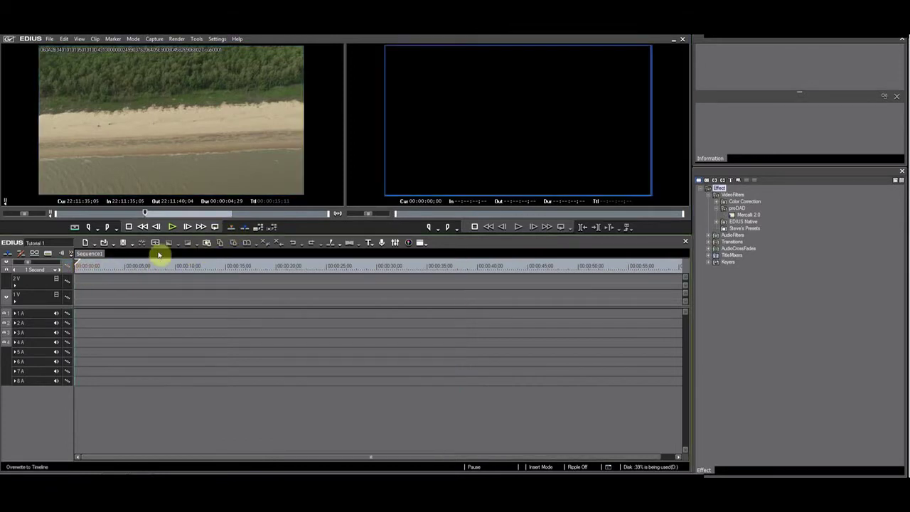
{"action": "left_click", "coordinate": [231, 227]}
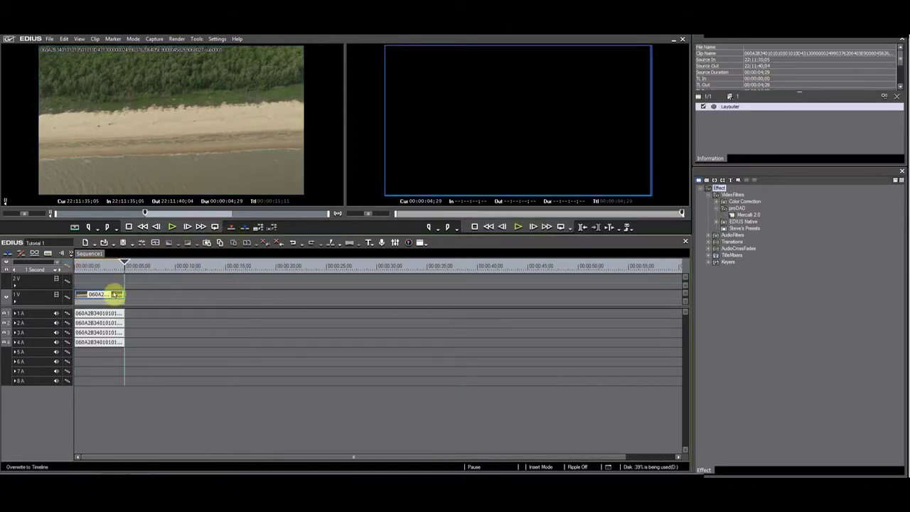
{"action": "left_click_drag", "start_coordinate": [124, 268], "coordinate": [70, 277]}
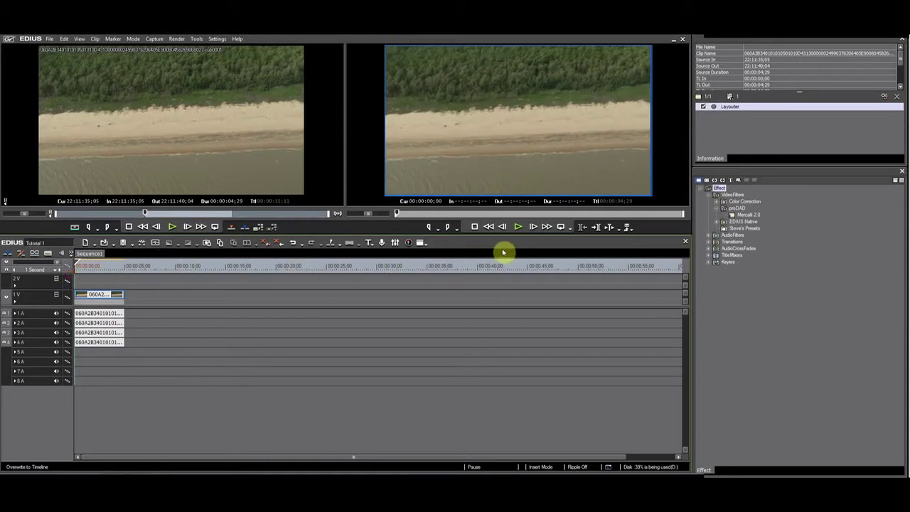
{"action": "key", "text": "space"}
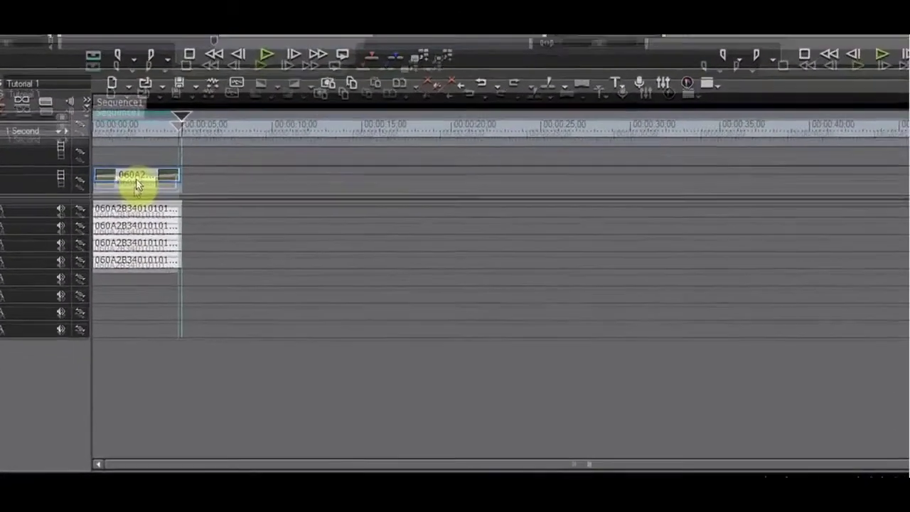
Step: Set the clip's speed rate to 50% so it runs 00:00:09;28
{"action": "key", "text": "alt+e"}
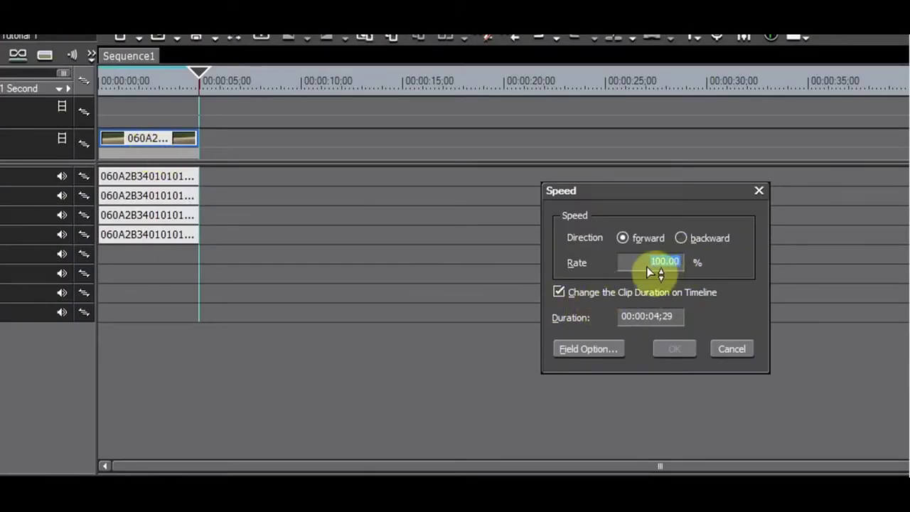
{"action": "type", "text": "50"}
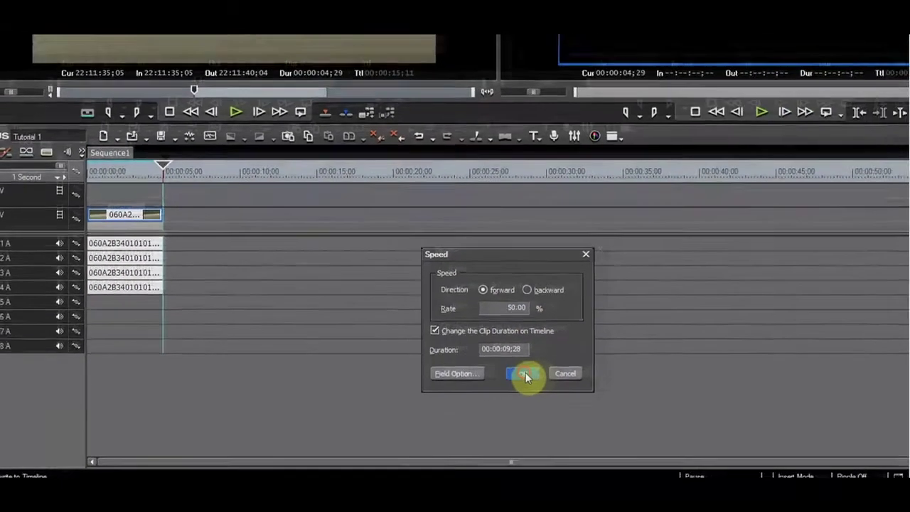
{"action": "left_click", "coordinate": [674, 348]}
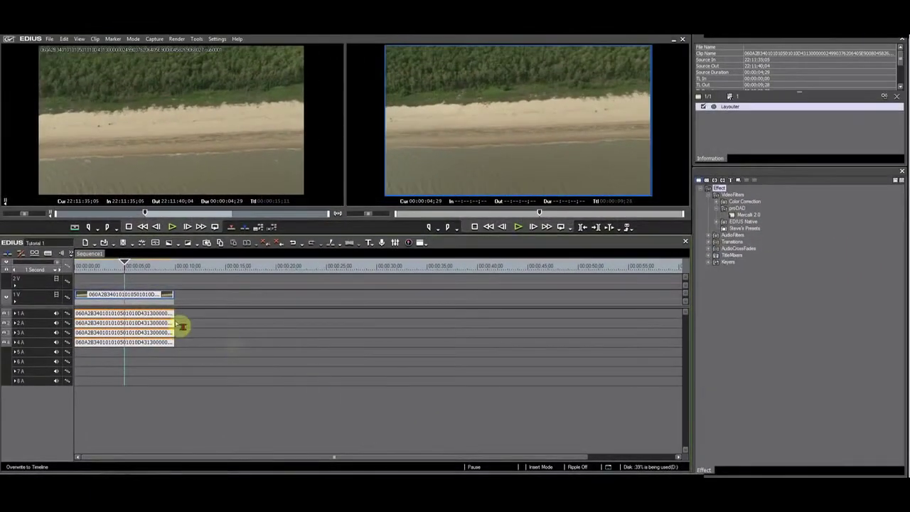
Step: Play the slowed clip from the sequence start, then stop playback
{"action": "left_click", "coordinate": [83, 264]}
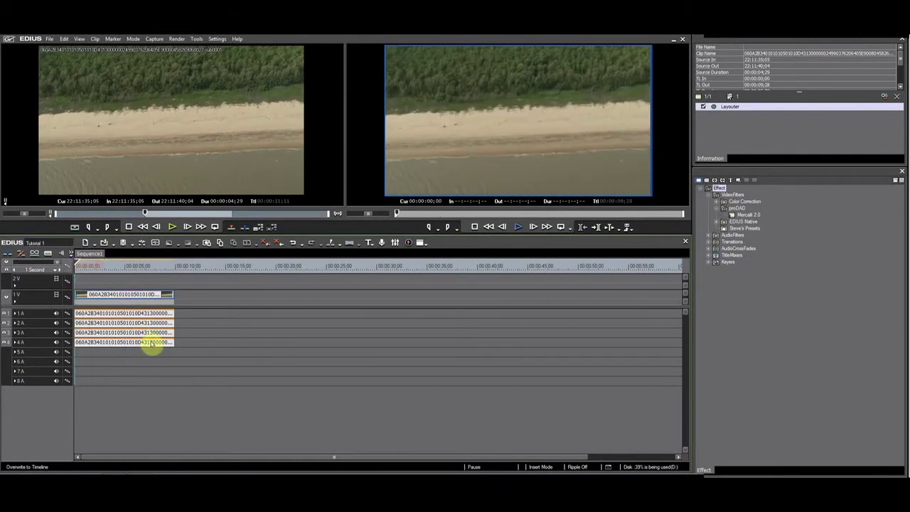
{"action": "key", "text": "space"}
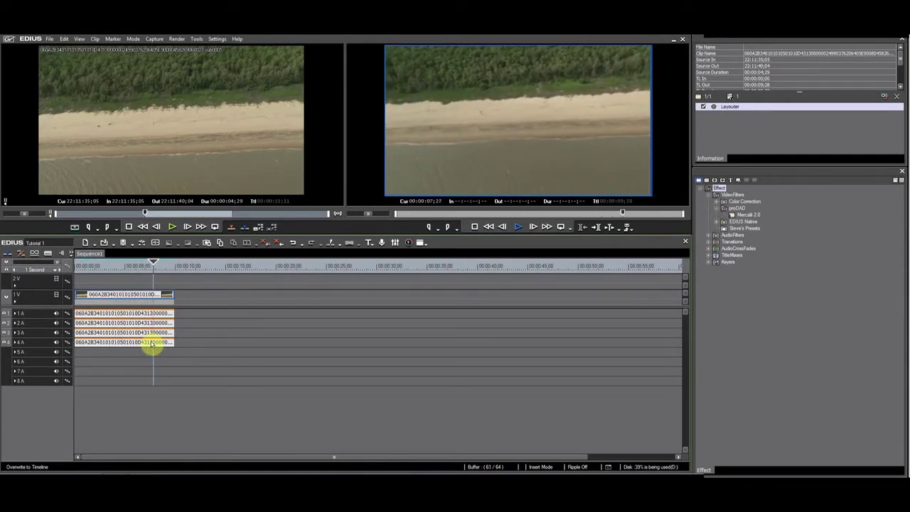
{"action": "key", "text": "space"}
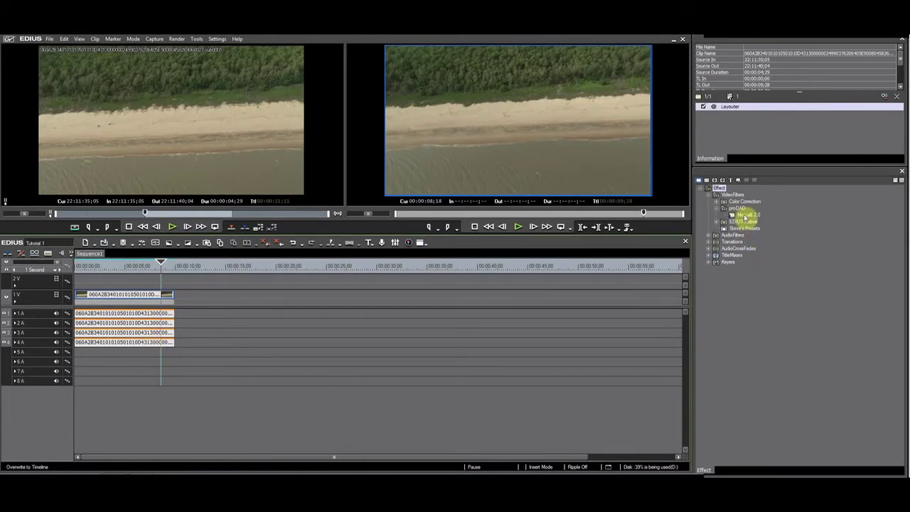
Step: Add Mercalli 2.0 to the beach clip via Add to Timeline and open its settings dialog
{"action": "left_click_drag", "start_coordinate": [745, 216], "coordinate": [95, 297]}
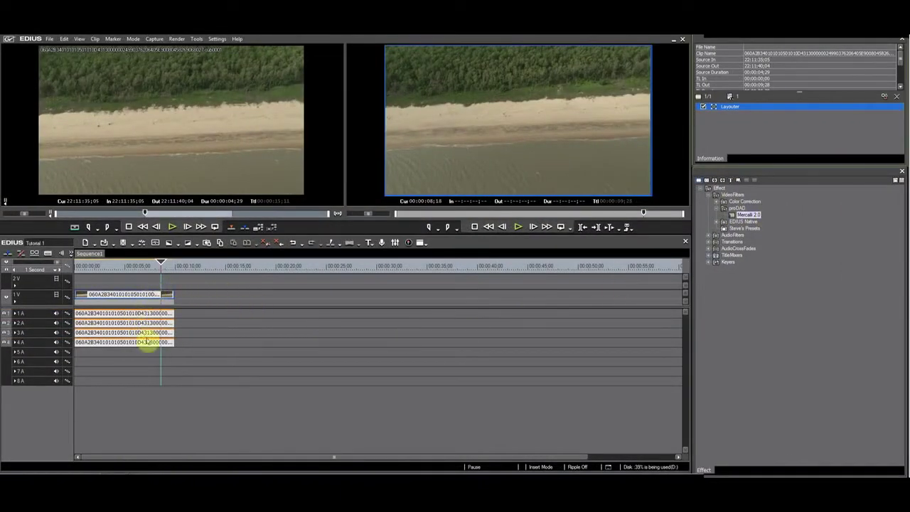
{"action": "left_click_drag", "start_coordinate": [752, 213], "coordinate": [764, 146]}
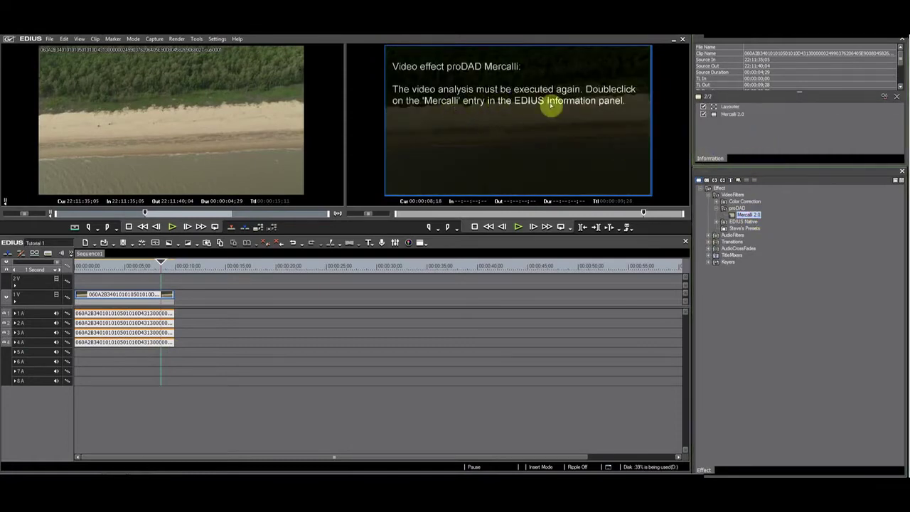
{"action": "left_click", "coordinate": [734, 115]}
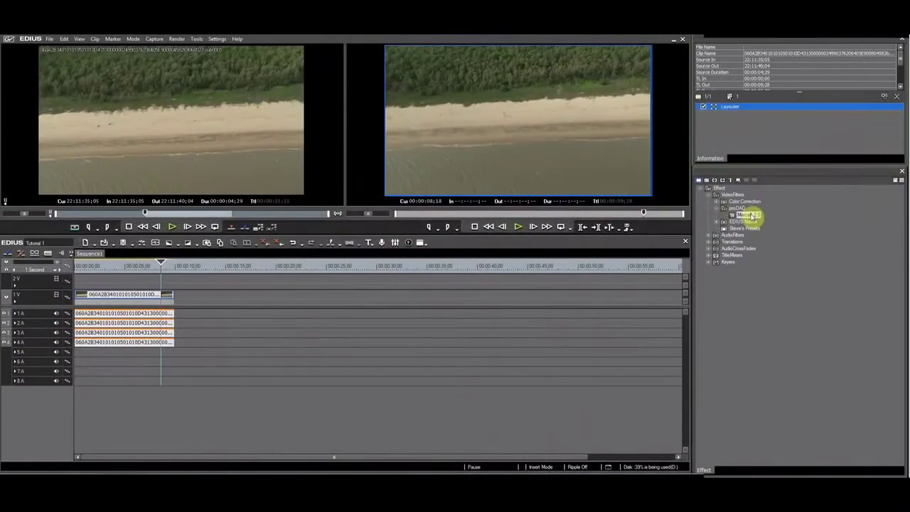
{"action": "right_click", "coordinate": [750, 215]}
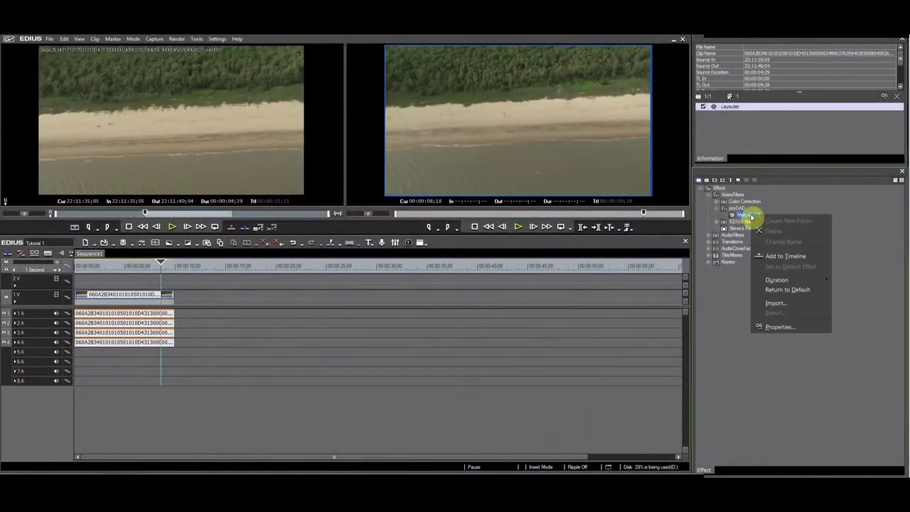
{"action": "left_click", "coordinate": [798, 256]}
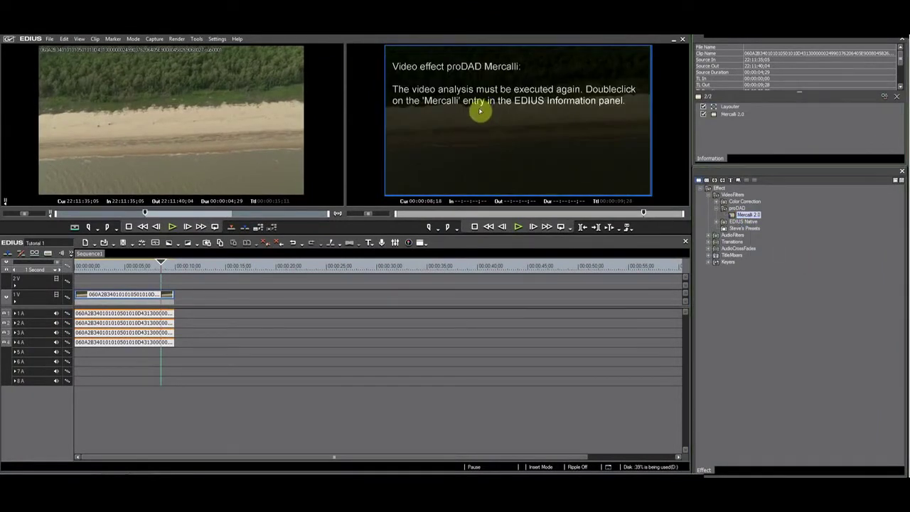
{"action": "double_click", "coordinate": [739, 115]}
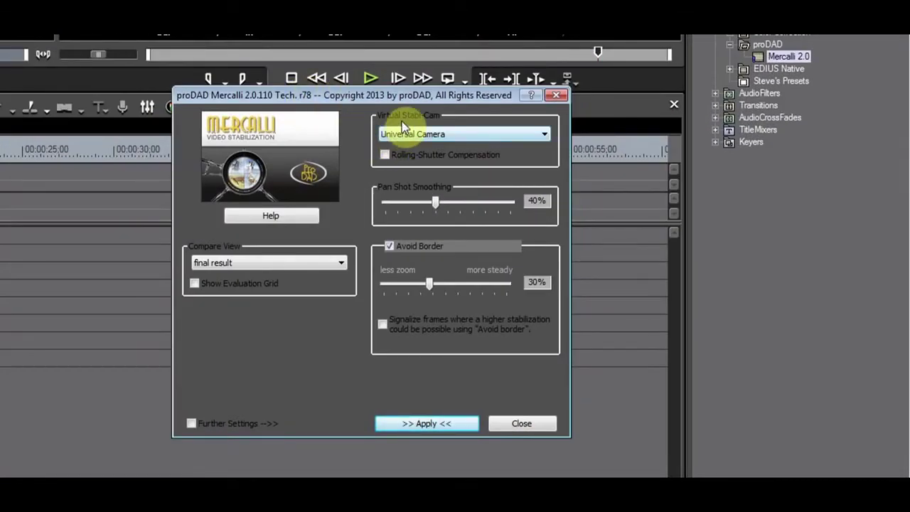
Step: Keep Universal Camera as the Virtual Stabi-Cam type, run the analysis, and close Mercalli
{"action": "left_click", "coordinate": [546, 134]}
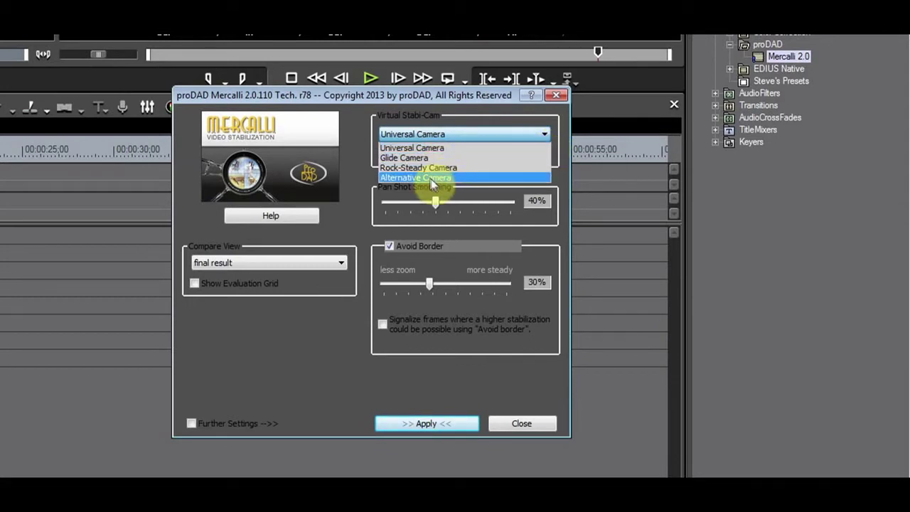
{"action": "left_click", "coordinate": [433, 135]}
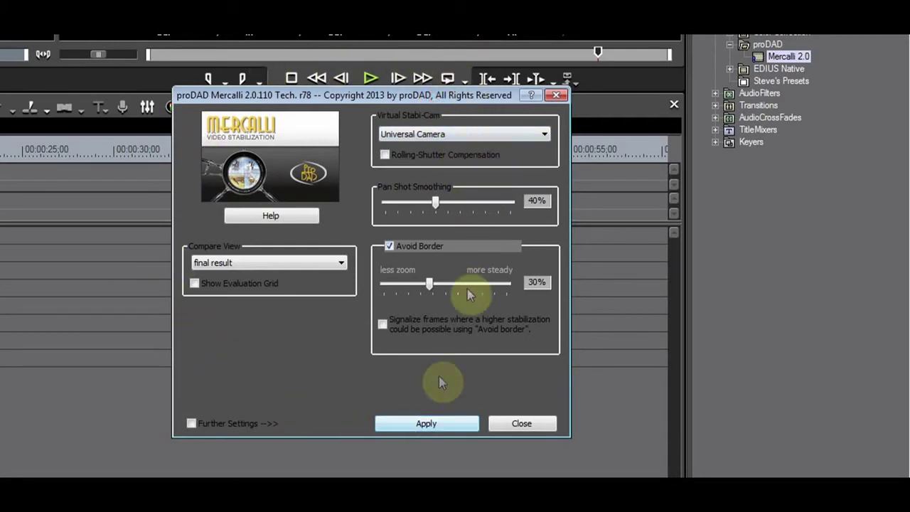
{"action": "left_click", "coordinate": [426, 423]}
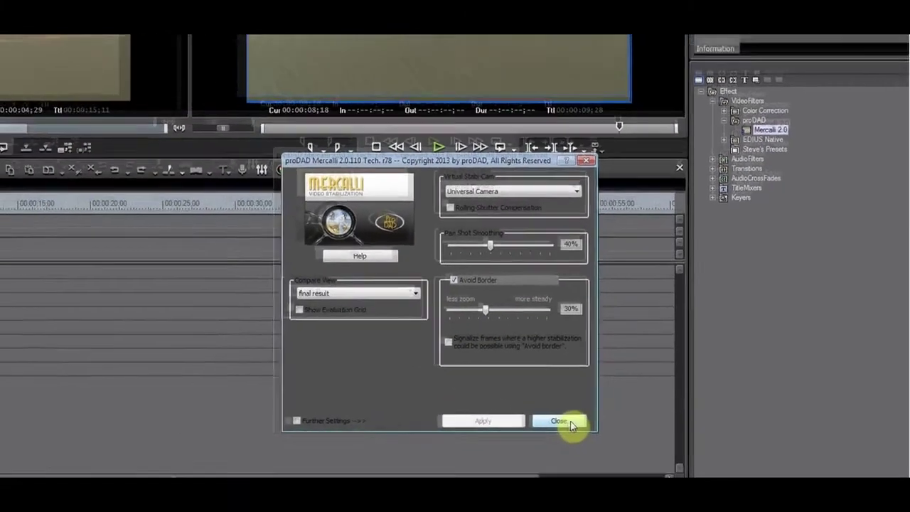
{"action": "left_click", "coordinate": [570, 424]}
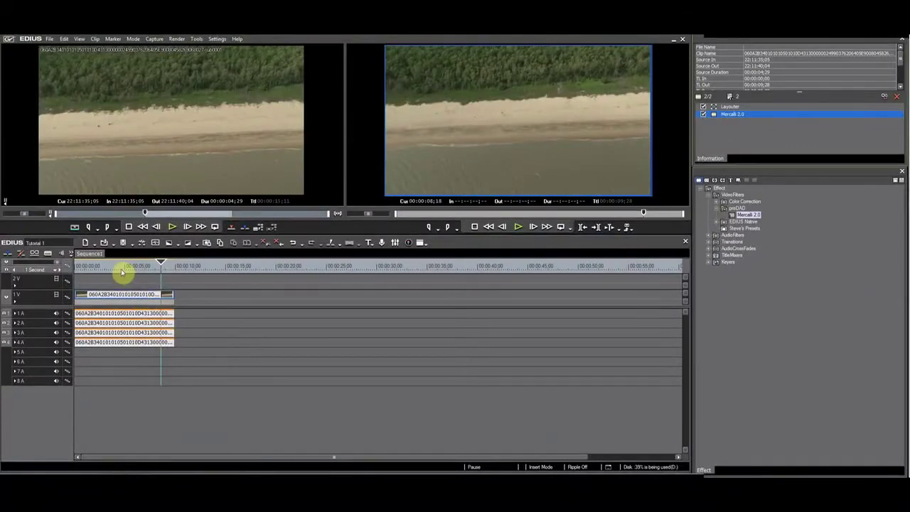
{"action": "left_click", "coordinate": [77, 266]}
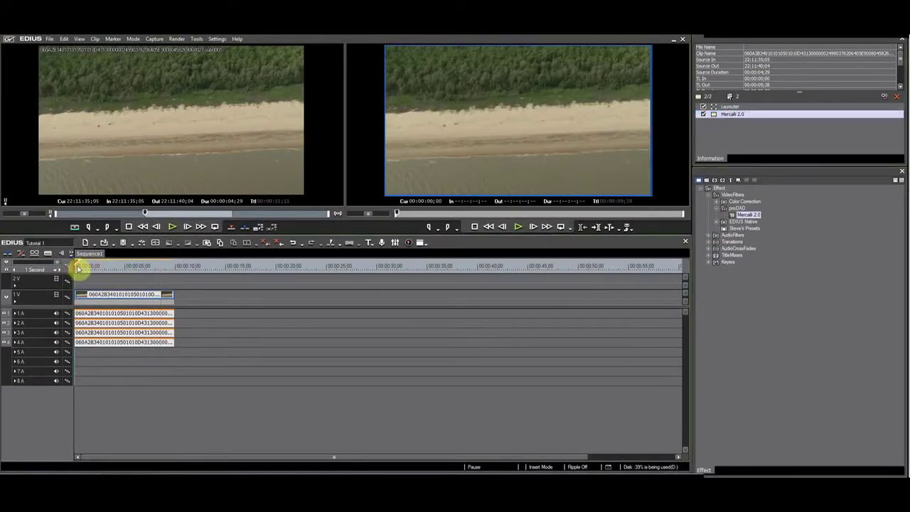
{"action": "key", "text": "space"}
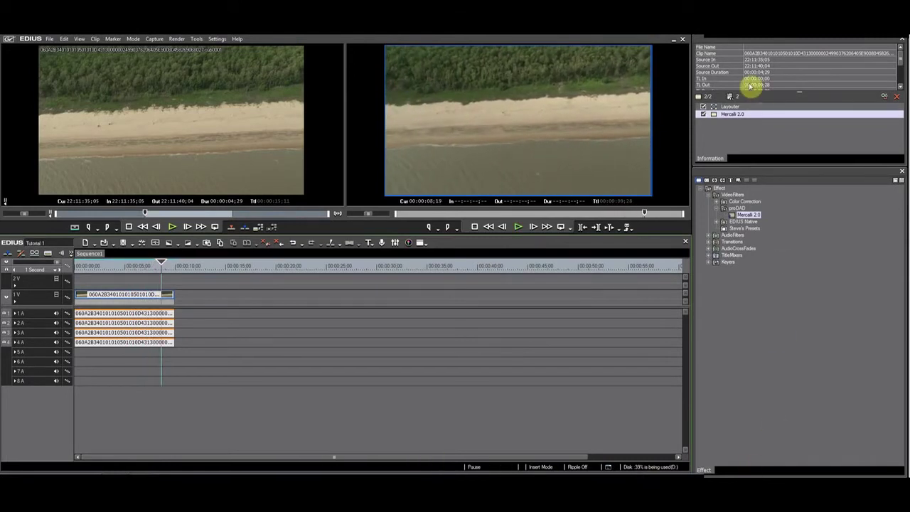
Step: Switch Mercalli to Rock-Steady Camera, re-analyse the clip, and play the sequence from the start
{"action": "double_click", "coordinate": [744, 115]}
{"action": "left_click", "coordinate": [455, 229]}
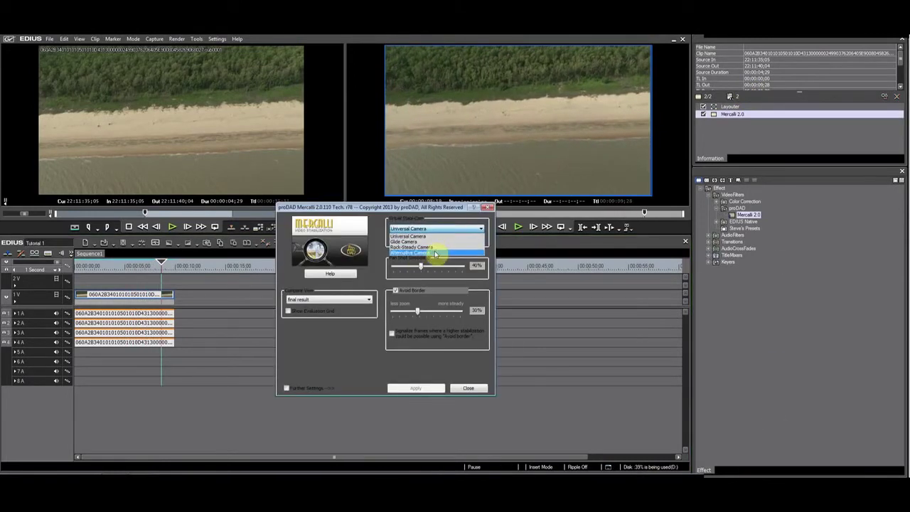
{"action": "left_click", "coordinate": [435, 247]}
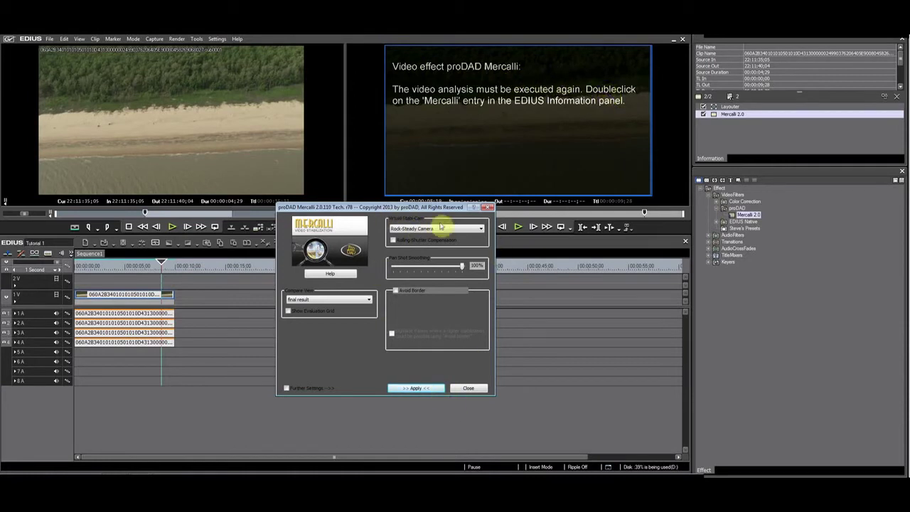
{"action": "left_click", "coordinate": [419, 389]}
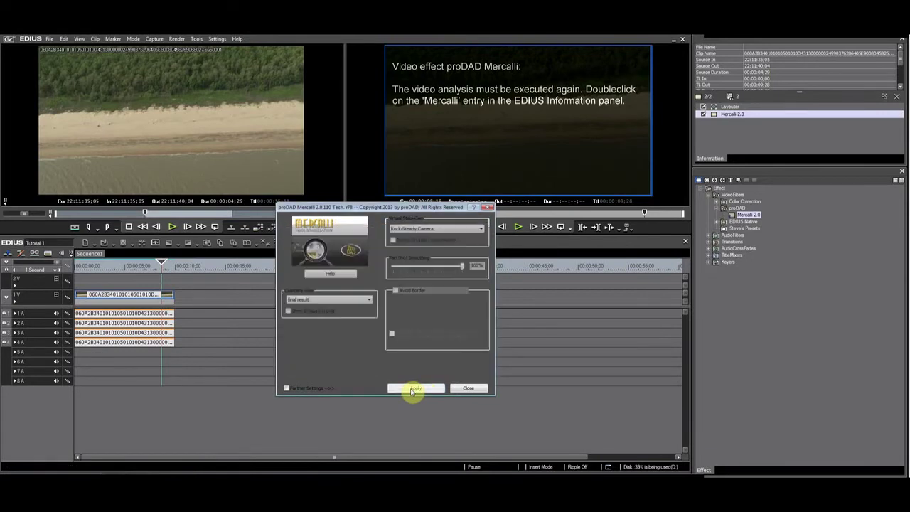
{"action": "left_click", "coordinate": [412, 391]}
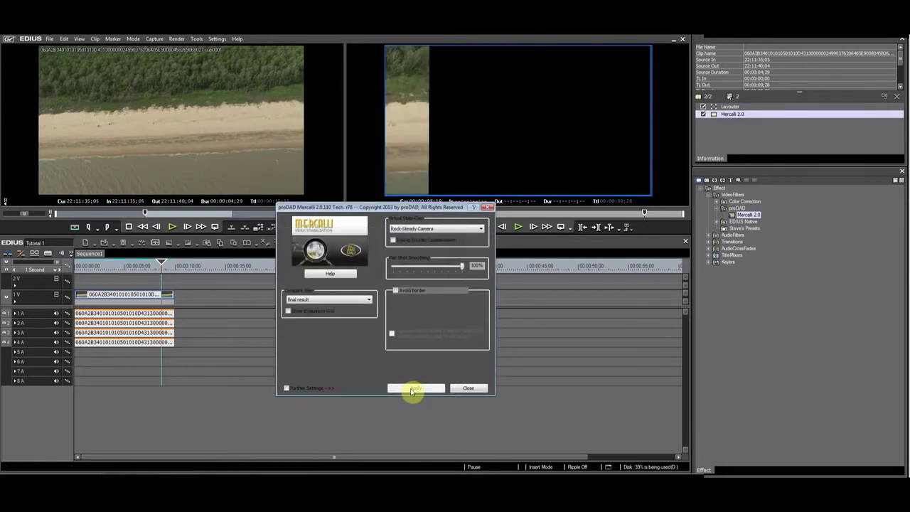
{"action": "left_click", "coordinate": [468, 388]}
{"action": "left_click_drag", "start_coordinate": [91, 265], "coordinate": [77, 269]}
{"action": "key", "text": "space"}
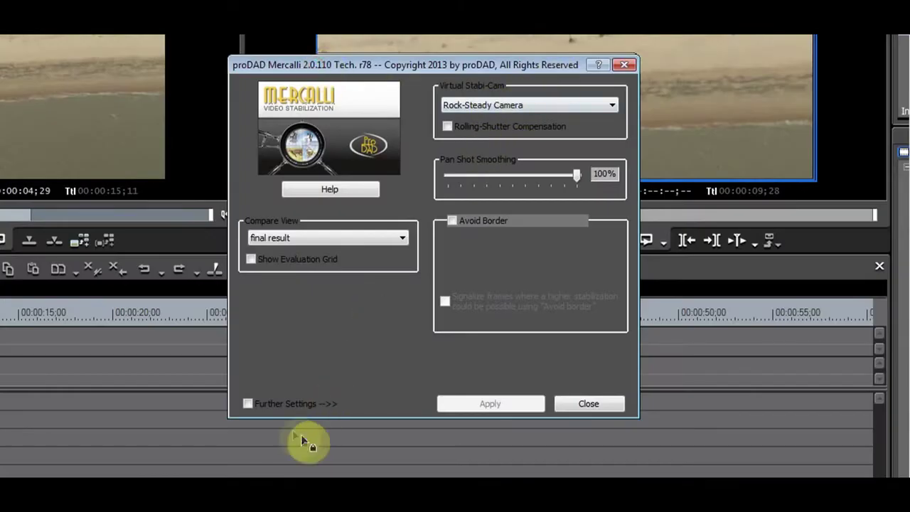
Step: Enable Avoid Border at 0% in Further Settings, comparing off and on, then close Mercalli
{"action": "left_click", "coordinate": [272, 405]}
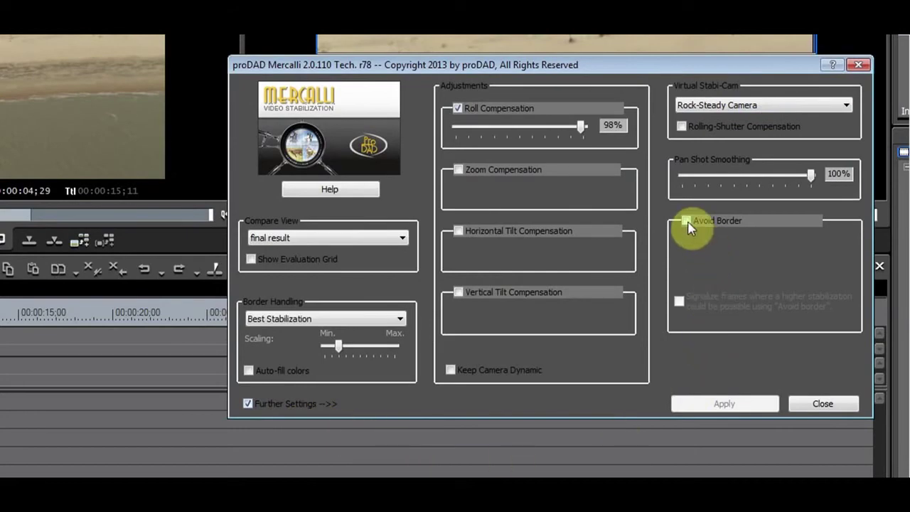
{"action": "left_click", "coordinate": [687, 222]}
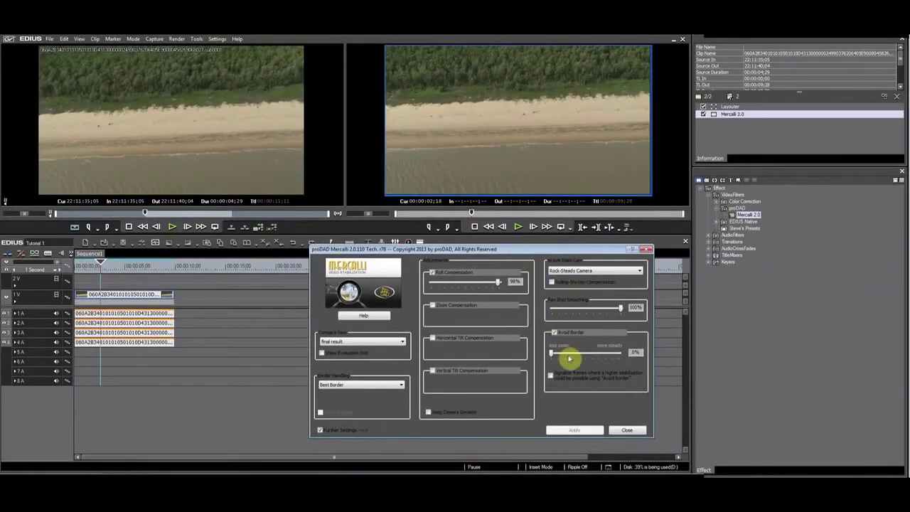
{"action": "left_click", "coordinate": [555, 332]}
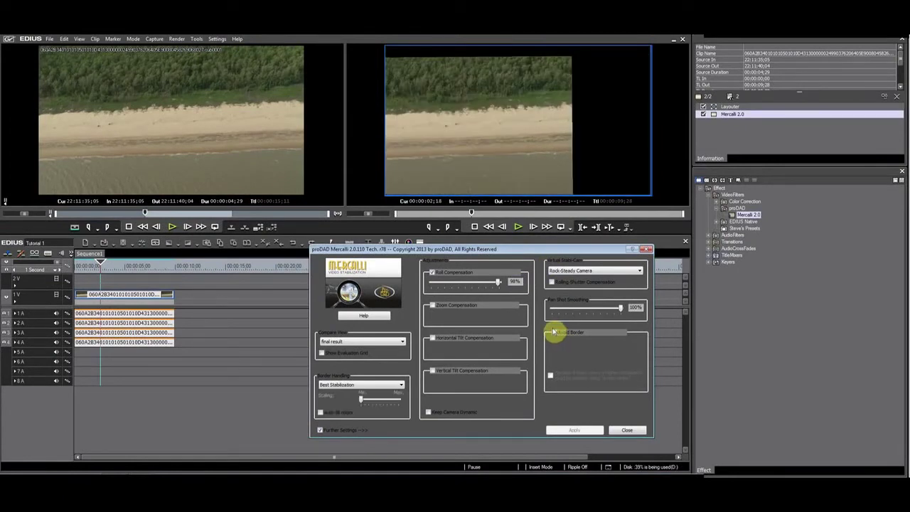
{"action": "left_click", "coordinate": [553, 332]}
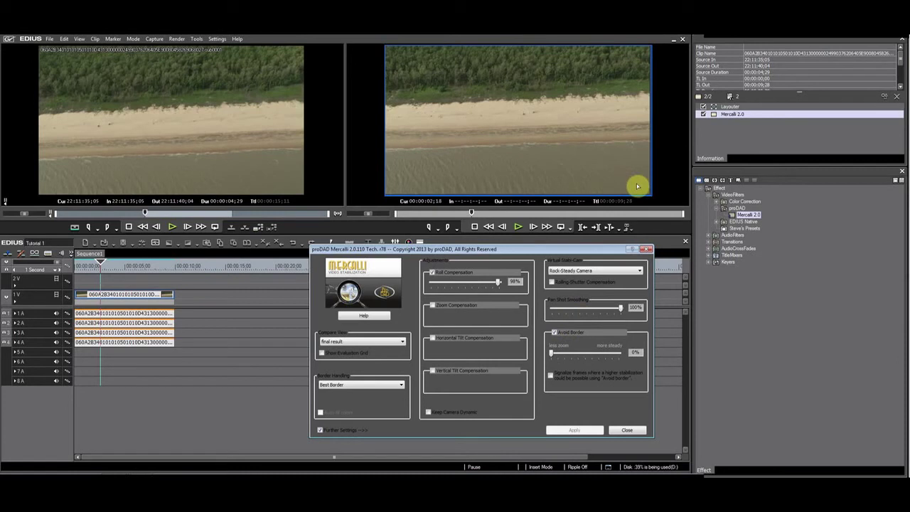
{"action": "left_click", "coordinate": [628, 431]}
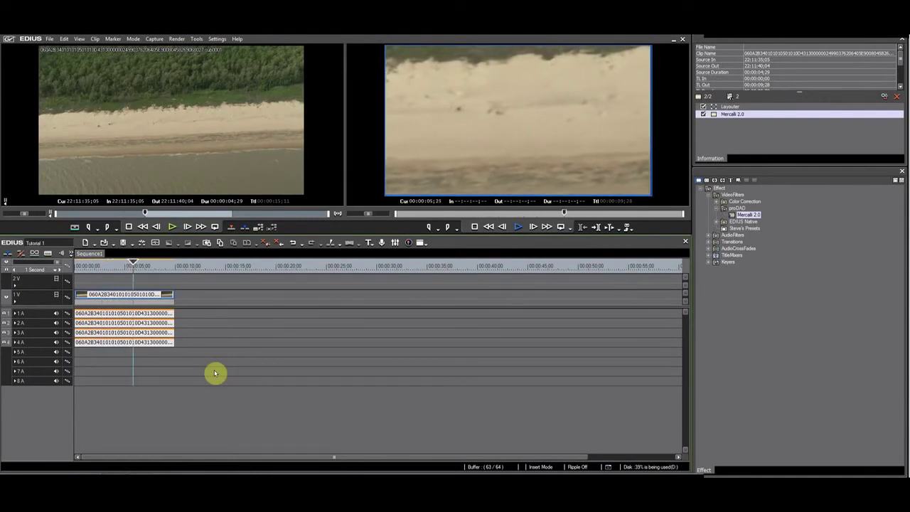
Step: Stop playback, scrub back to 00:00:05;02, and select the Mercalli 2.0 filter row
{"action": "key", "text": "space"}
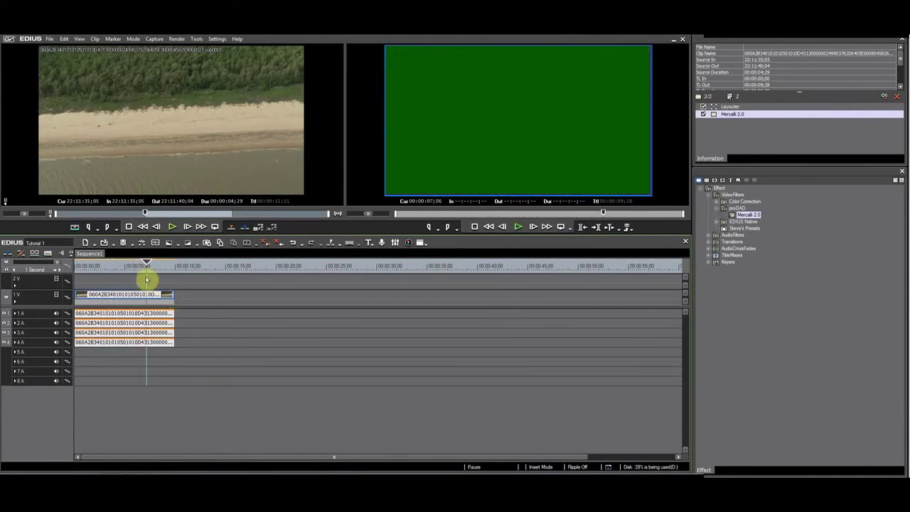
{"action": "left_click_drag", "start_coordinate": [147, 266], "coordinate": [134, 271]}
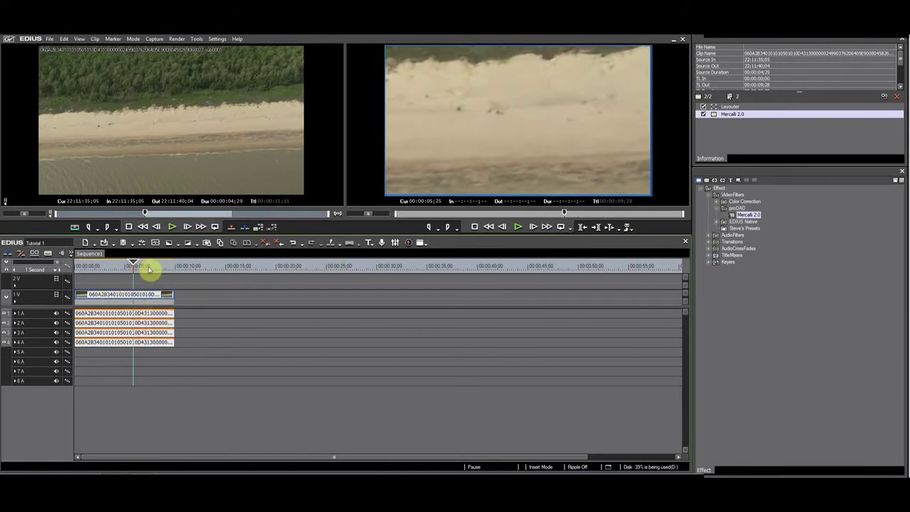
{"action": "left_click_drag", "start_coordinate": [150, 268], "coordinate": [126, 267]}
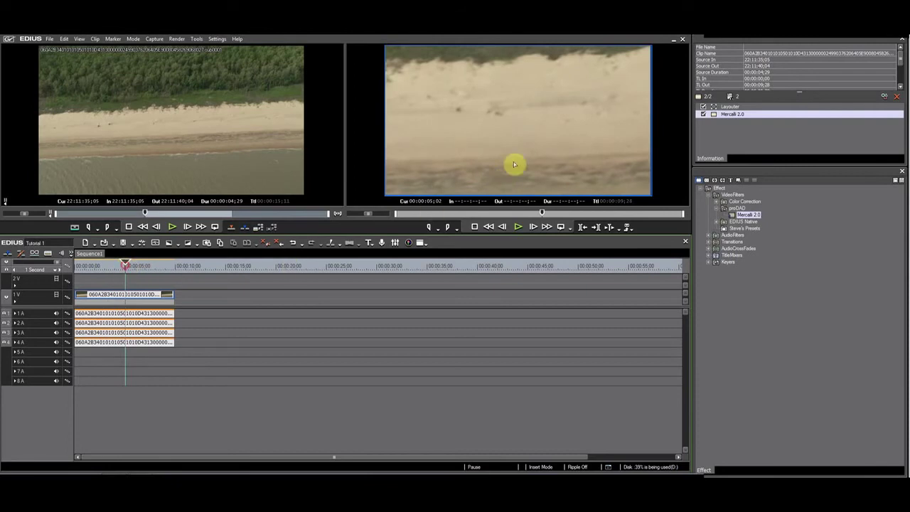
{"action": "left_click", "coordinate": [745, 115]}
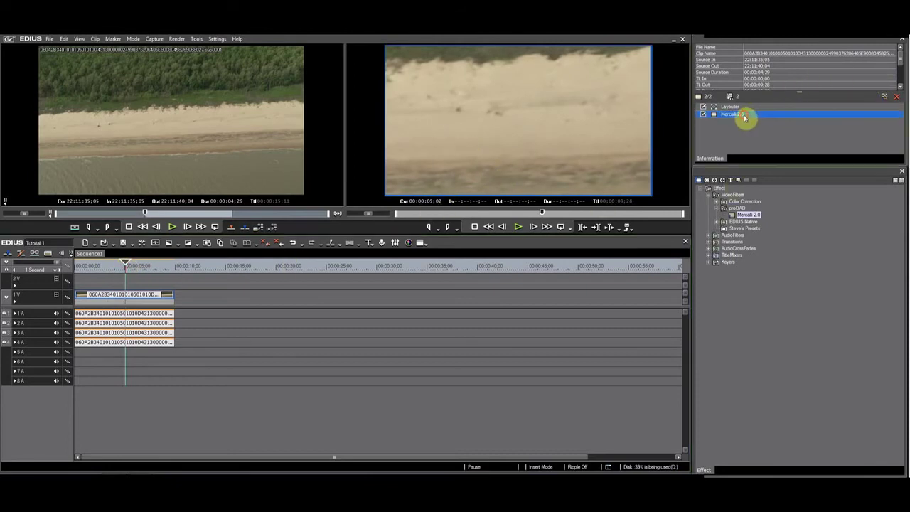
Step: Reduce Mercalli 2.0 Pan Shot Smoothing from 100% to 96% and close its settings
{"action": "double_click", "coordinate": [746, 116]}
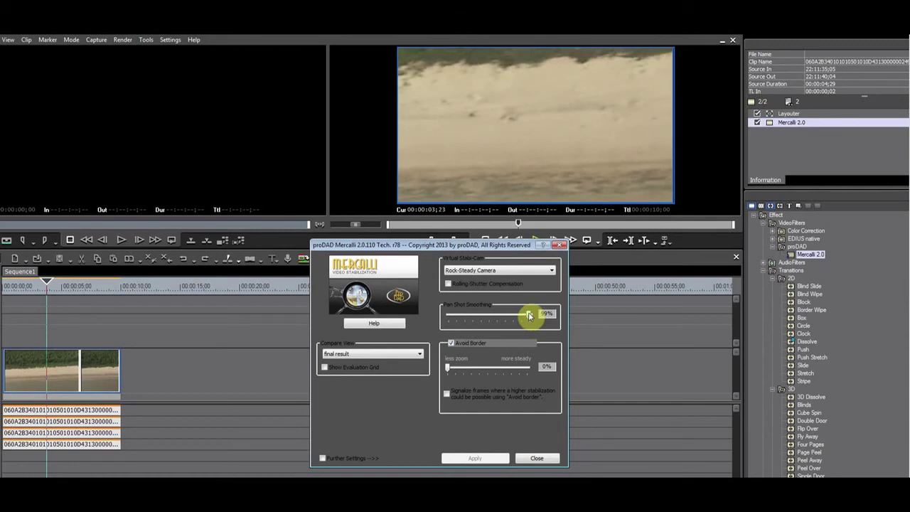
{"action": "left_click_drag", "start_coordinate": [528, 315], "coordinate": [527, 316]}
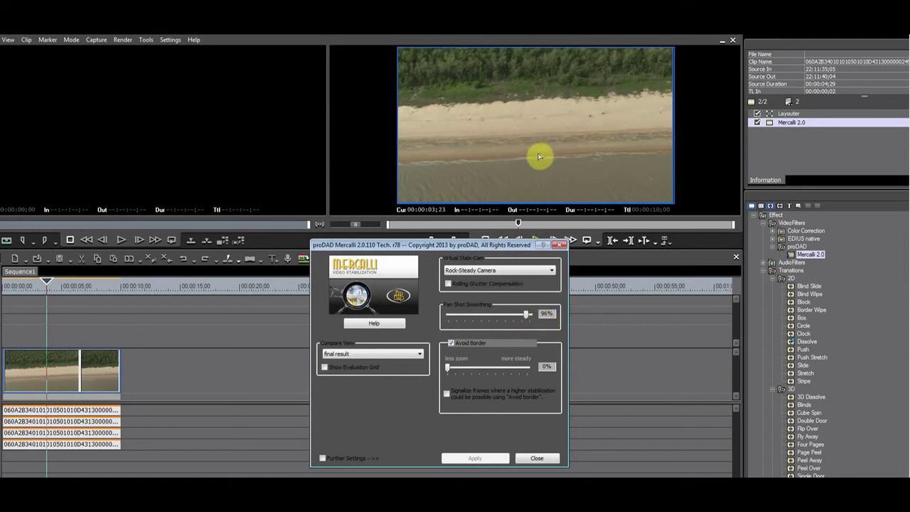
{"action": "left_click", "coordinate": [535, 458]}
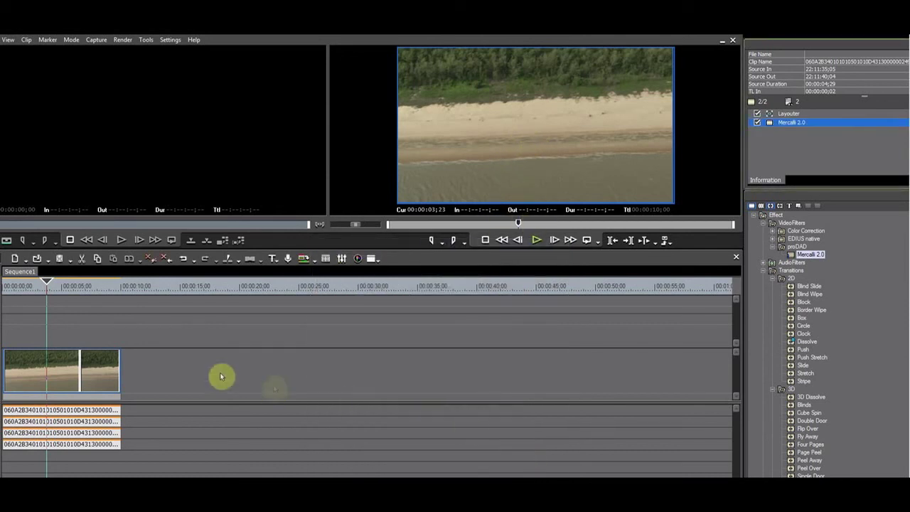
Step: Play the stabilized beach clip from the start of Sequence1, stopping around 00:00:06;27
{"action": "left_click_drag", "start_coordinate": [45, 288], "coordinate": [6, 285]}
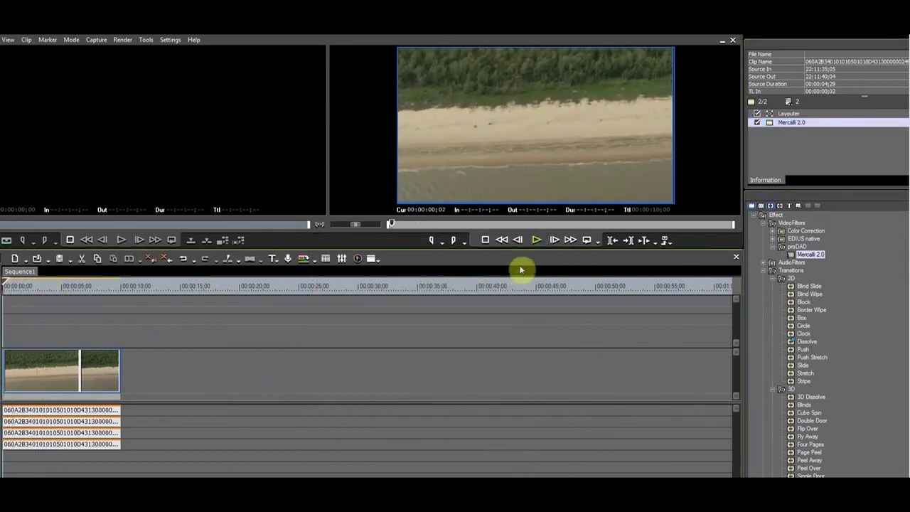
{"action": "left_click", "coordinate": [537, 241]}
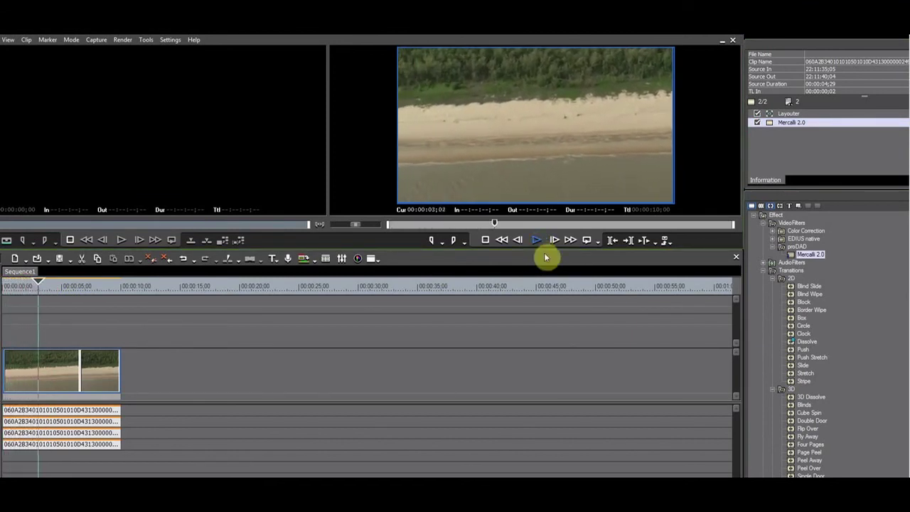
{"action": "left_click", "coordinate": [486, 242]}
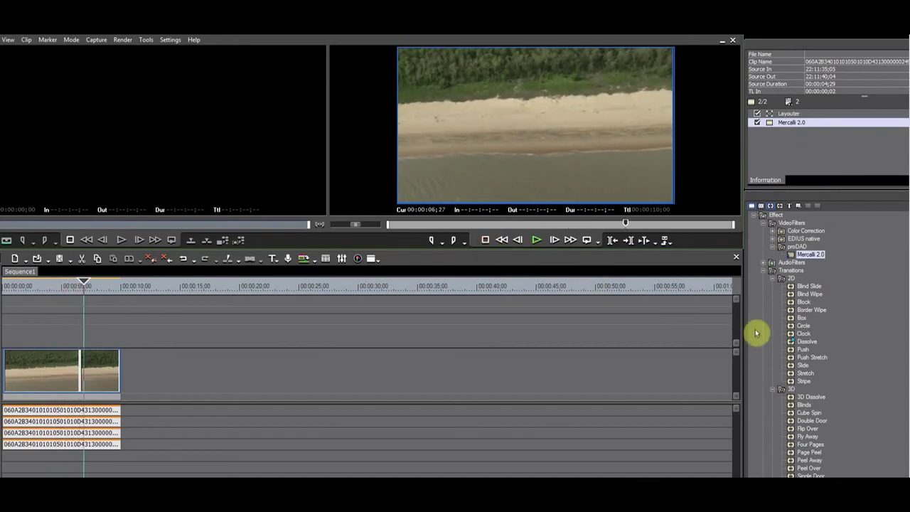